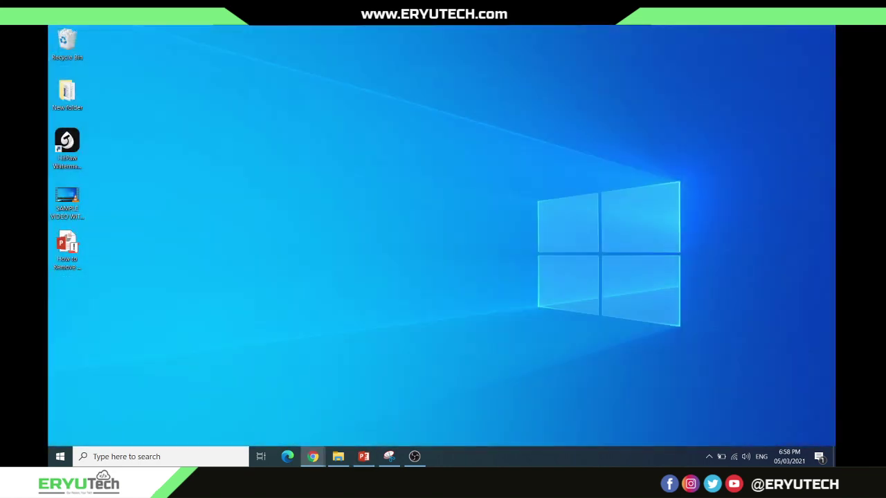
- Scroll the watermark remover page down to the 'Remove watermark in 3 Easy Steps' guide
{"action": "left_click", "coordinate": [312, 456]}
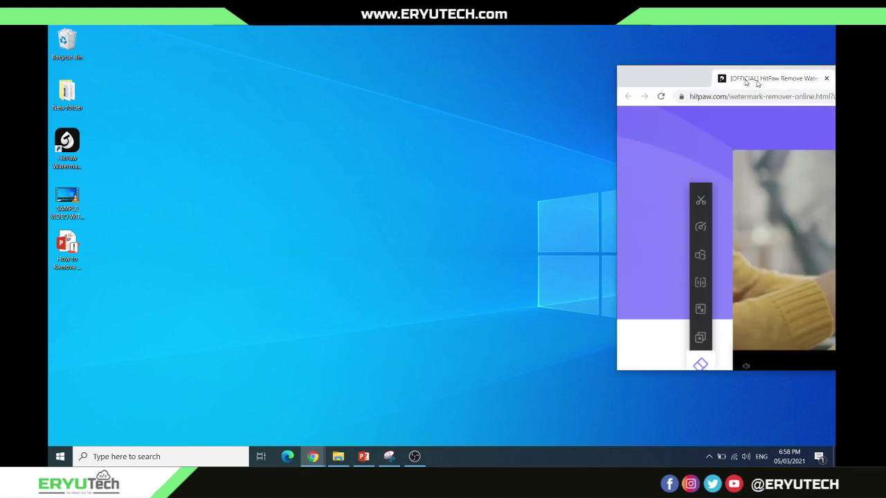
{"action": "scroll", "coordinate": [492, 270], "scroll_direction": "up", "scroll_amount": 3}
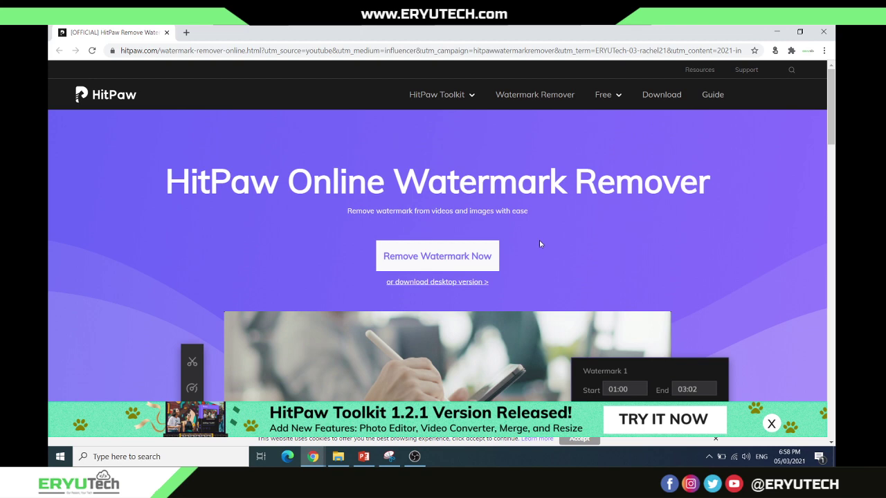
{"action": "scroll", "coordinate": [544, 247], "scroll_direction": "down", "scroll_amount": 2}
{"action": "scroll", "coordinate": [544, 245], "scroll_direction": "down", "scroll_amount": 2}
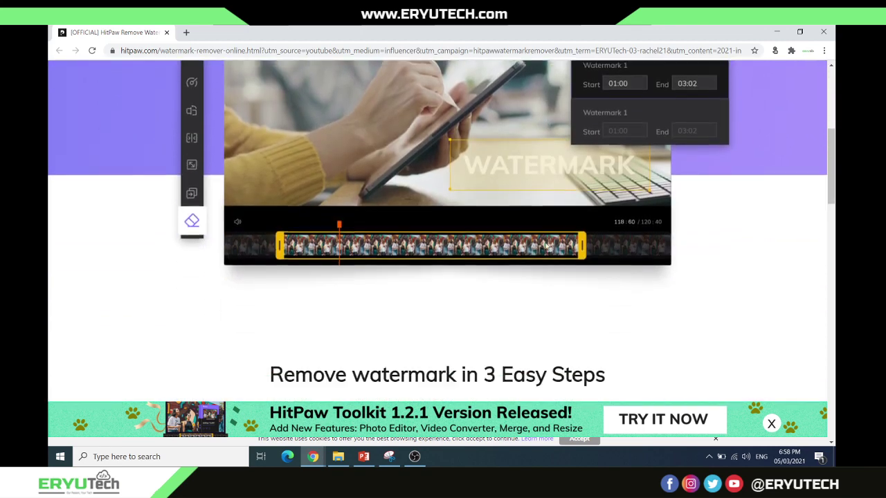
{"action": "scroll", "coordinate": [545, 245], "scroll_direction": "down", "scroll_amount": 2}
{"action": "scroll", "coordinate": [545, 245], "scroll_direction": "down", "scroll_amount": 2}
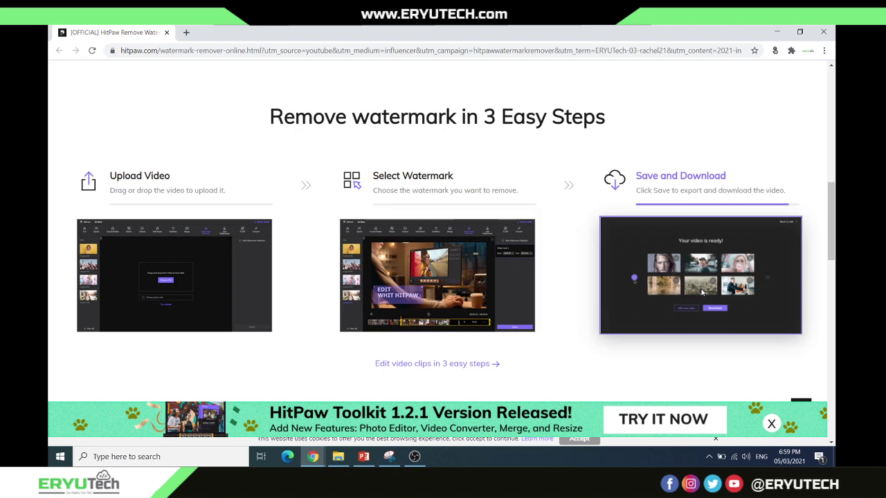
- Scroll down to the Download Desktop offer, then back up to the 'HitPaw Online Watermark Remover' heading
{"action": "scroll", "coordinate": [703, 291], "scroll_direction": "down", "scroll_amount": 2}
{"action": "scroll", "coordinate": [702, 290], "scroll_direction": "down", "scroll_amount": 3}
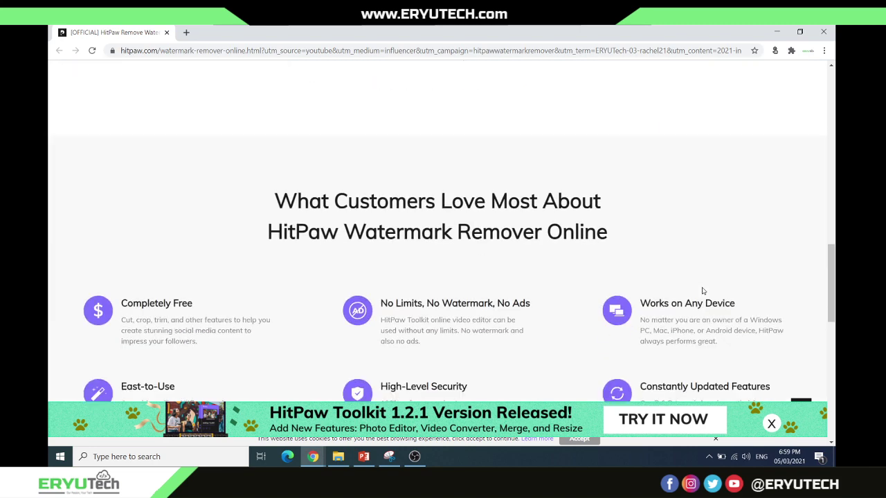
{"action": "scroll", "coordinate": [702, 286], "scroll_direction": "down", "scroll_amount": 1}
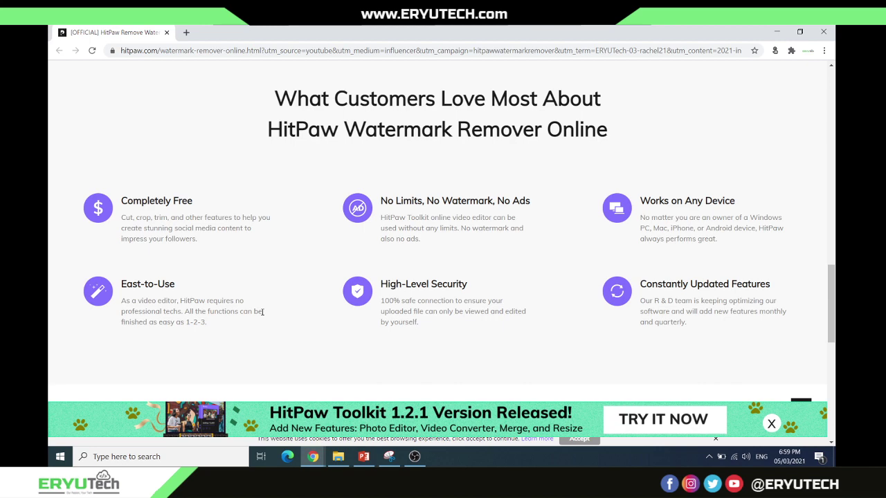
{"action": "scroll", "coordinate": [289, 328], "scroll_direction": "down", "scroll_amount": 3}
{"action": "scroll", "coordinate": [336, 323], "scroll_direction": "down", "scroll_amount": 3}
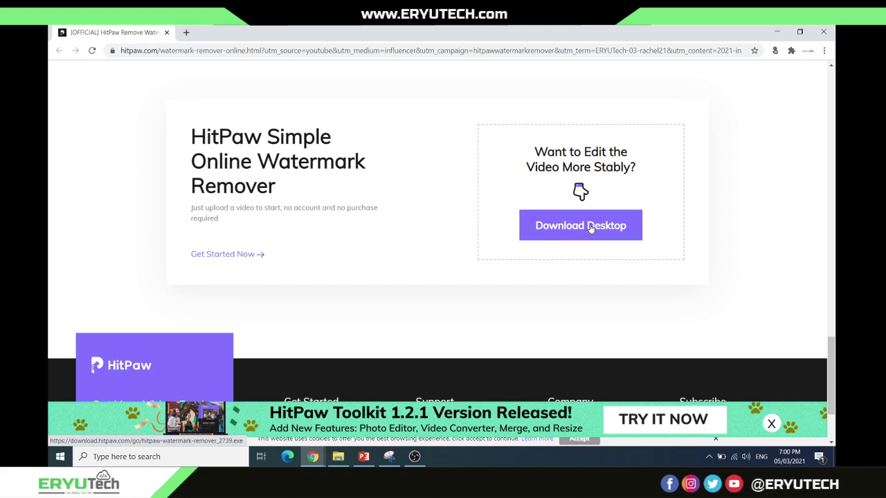
{"action": "scroll", "coordinate": [595, 242], "scroll_direction": "up", "scroll_amount": 5}
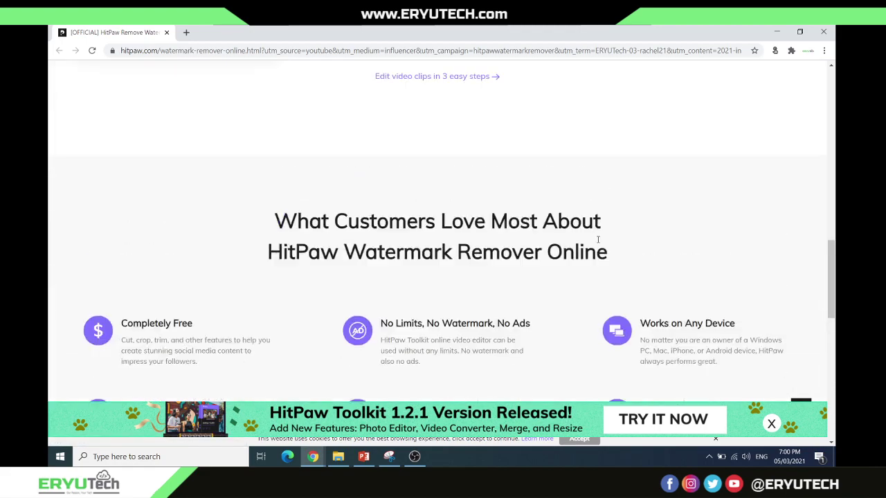
{"action": "scroll", "coordinate": [598, 244], "scroll_direction": "up", "scroll_amount": 5}
{"action": "scroll", "coordinate": [598, 244], "scroll_direction": "up", "scroll_amount": 5}
{"action": "scroll", "coordinate": [598, 244], "scroll_direction": "up", "scroll_amount": 2}
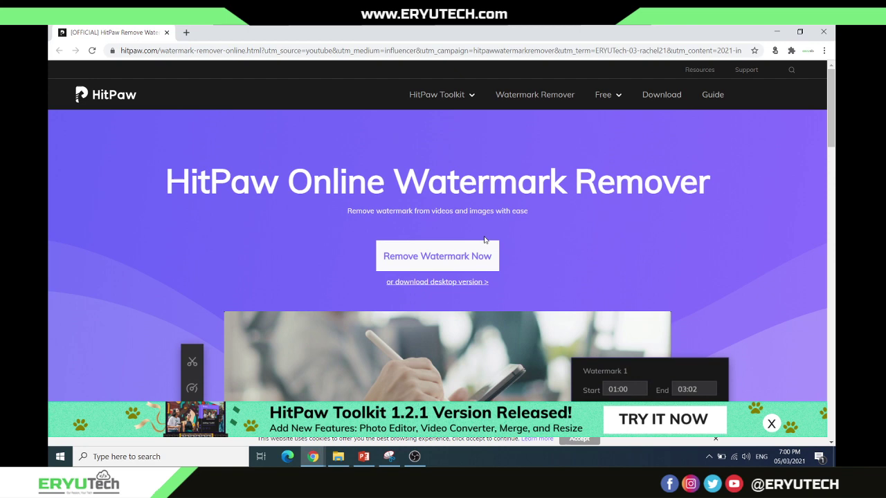
- Launch the online editor with 'Remove Watermark Now' to reach its video upload area
{"action": "left_click", "coordinate": [446, 258]}
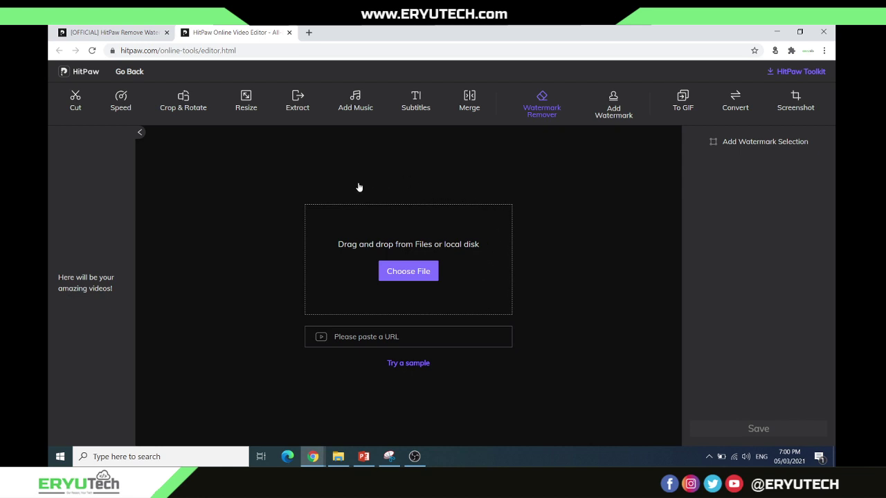
{"action": "left_click", "coordinate": [123, 102]}
- Upload 'SAMPLE VIDEO WITH WATERMARK' from the Desktop and maximize the browser window
{"action": "left_click_drag", "start_coordinate": [429, 35], "coordinate": [541, 60]}
{"action": "mouse_move", "coordinate": [57, 205]}
{"action": "left_mouse_down"}
{"action": "mouse_move", "coordinate": [115, 210]}
{"action": "mouse_move", "coordinate": [224, 188]}
{"action": "left_mouse_up"}
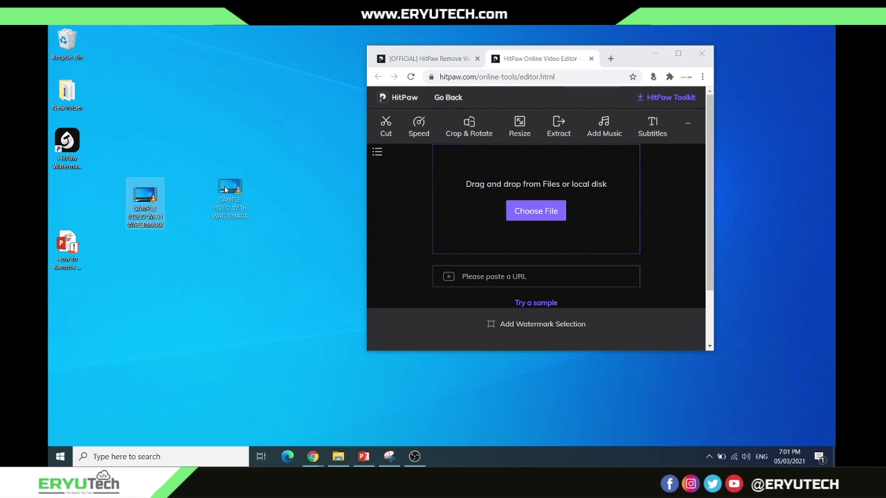
{"action": "left_click", "coordinate": [534, 212]}
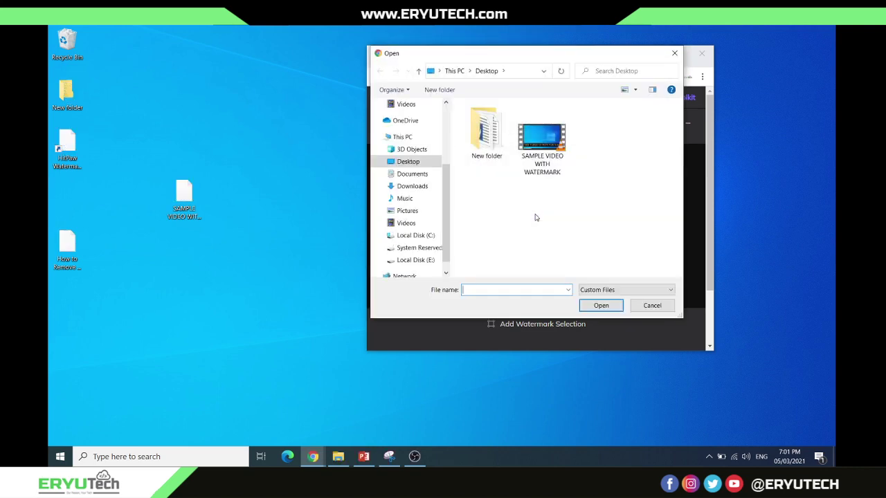
{"action": "left_click_drag", "start_coordinate": [517, 63], "coordinate": [439, 80]}
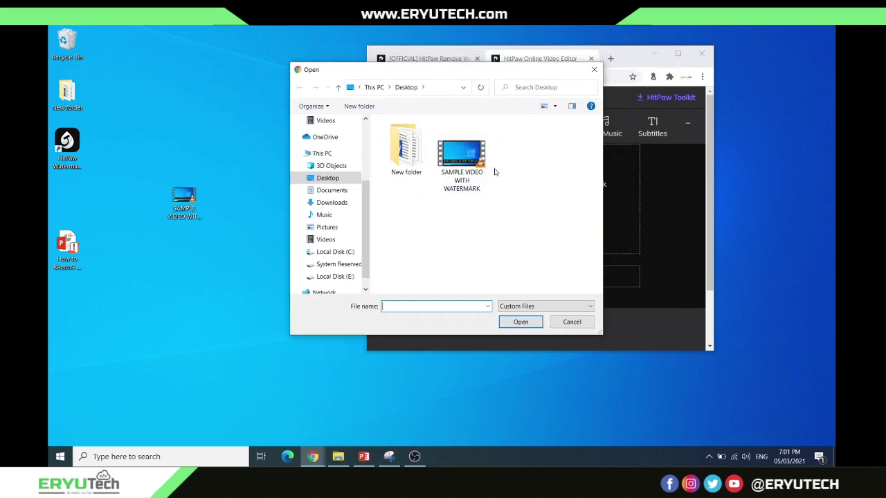
{"action": "double_click", "coordinate": [453, 161]}
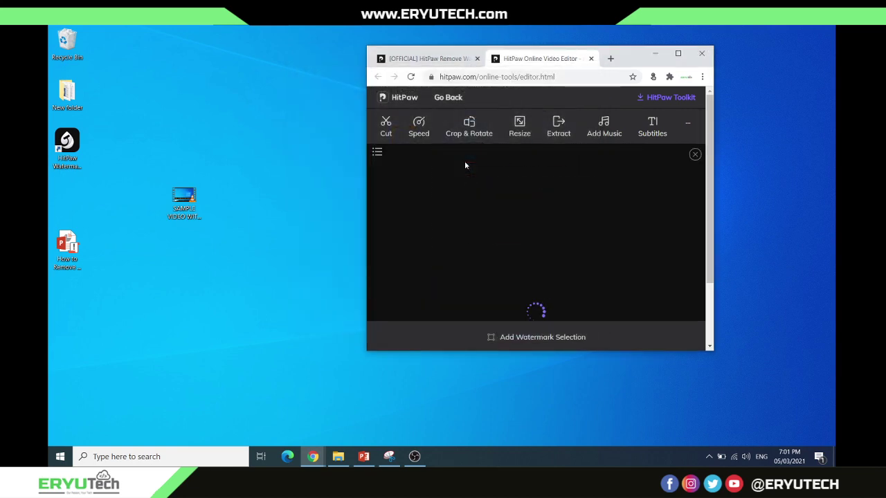
{"action": "left_click", "coordinate": [678, 53]}
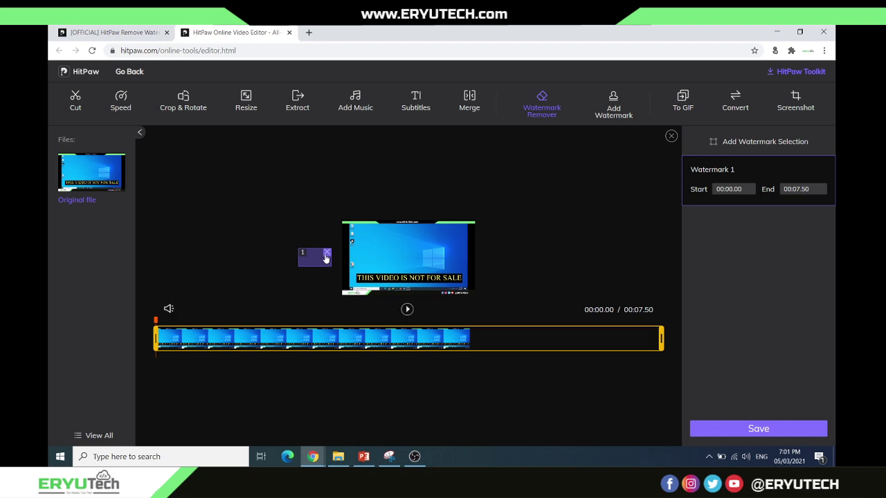
- Adjust the page zoom and place the Watermark 1 box, deleting an accidental second box
{"action": "key", "text": "ctrl+plus"}
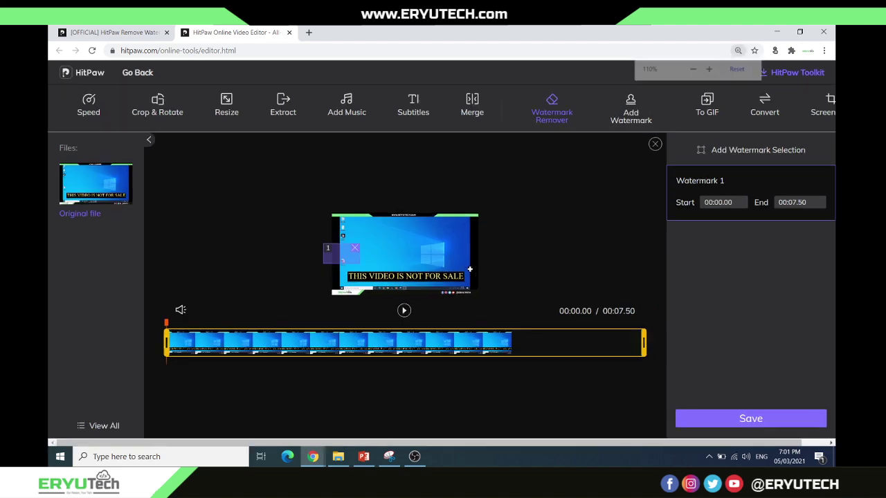
{"action": "key", "text": "ctrl+plus"}
{"action": "key", "text": "ctrl+minus"}
{"action": "key", "text": "ctrl+minus"}
{"action": "key", "text": "ctrl+minus"}
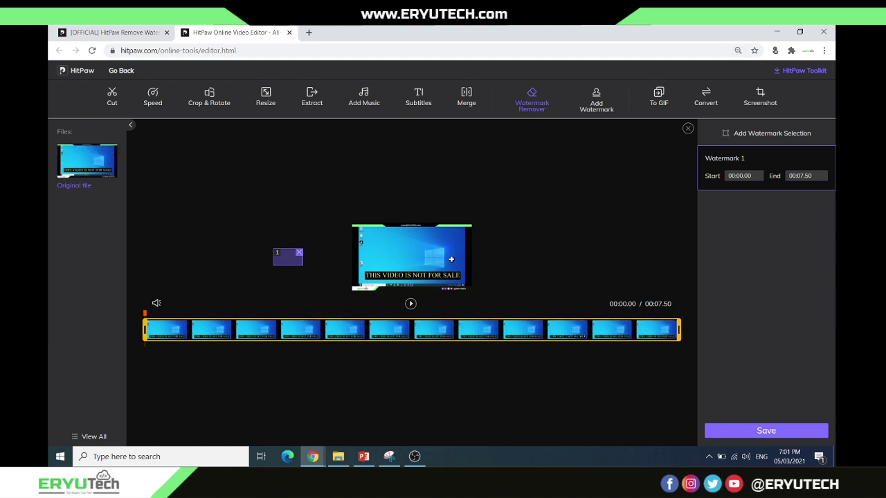
{"action": "key", "text": "ctrl+plus"}
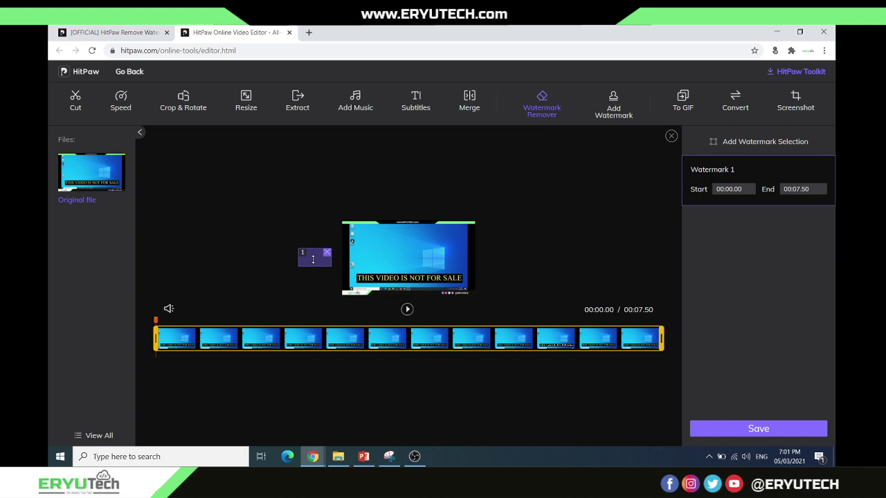
{"action": "left_click_drag", "start_coordinate": [315, 259], "coordinate": [438, 259]}
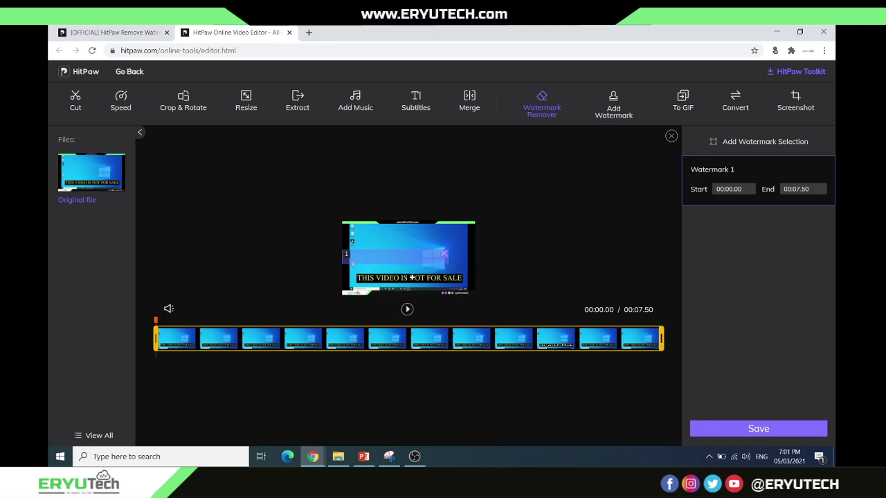
{"action": "left_click_drag", "start_coordinate": [424, 264], "coordinate": [438, 272]}
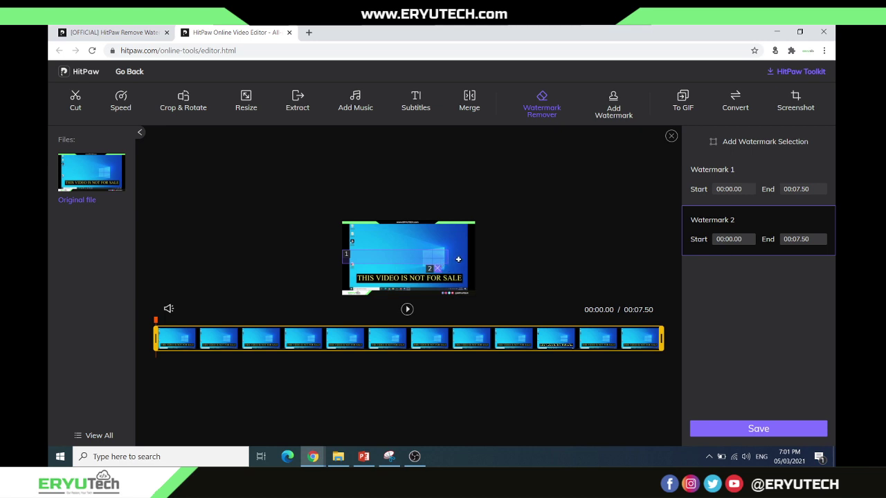
{"action": "left_click", "coordinate": [442, 267]}
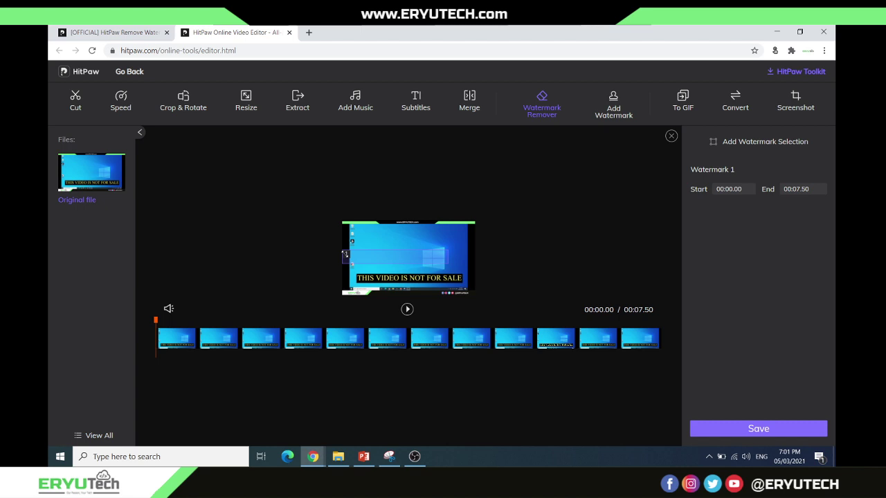
- Resize, move and widen Watermark 1 over the 'THIS VIDEO IS NOT FOR SALE' text
{"action": "mouse_move", "coordinate": [346, 254]}
{"action": "left_mouse_down"}
{"action": "mouse_move", "coordinate": [366, 269]}
{"action": "mouse_move", "coordinate": [453, 247]}
{"action": "left_mouse_up"}
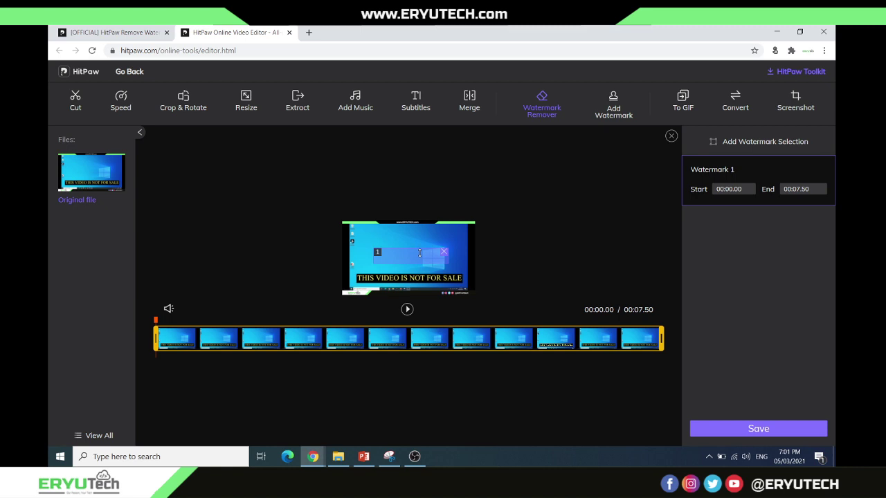
{"action": "left_click_drag", "start_coordinate": [426, 256], "coordinate": [404, 250]}
{"action": "mouse_move", "coordinate": [412, 253]}
{"action": "left_mouse_down"}
{"action": "mouse_move", "coordinate": [395, 276]}
{"action": "mouse_move", "coordinate": [405, 275]}
{"action": "left_mouse_up"}
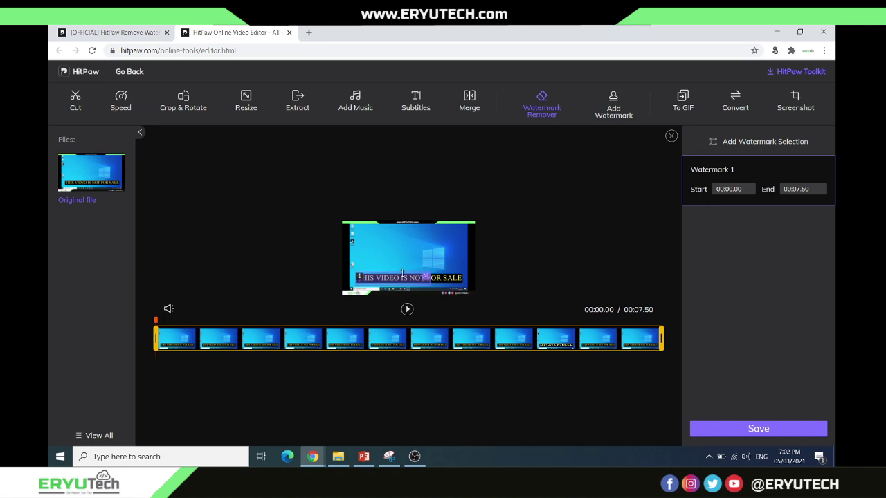
{"action": "left_click_drag", "start_coordinate": [431, 284], "coordinate": [468, 284]}
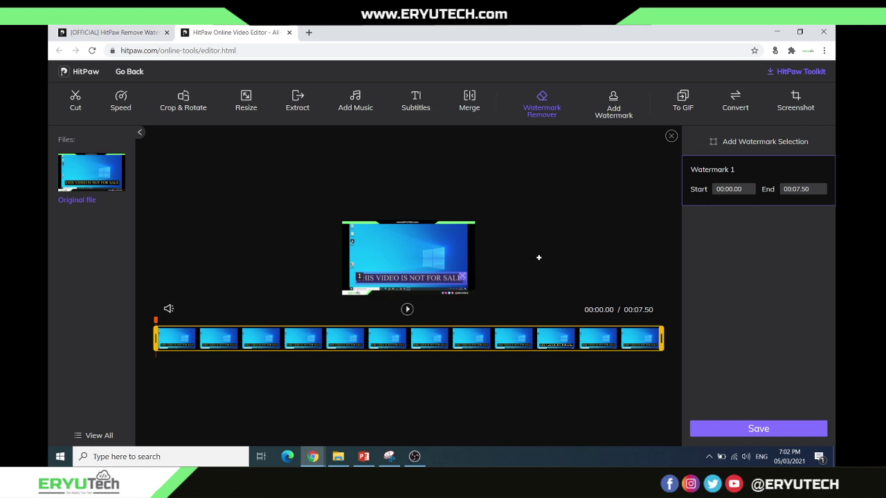
- Save and download the cleaned clip, then open the mp4 in VLC
{"action": "left_click", "coordinate": [762, 430]}
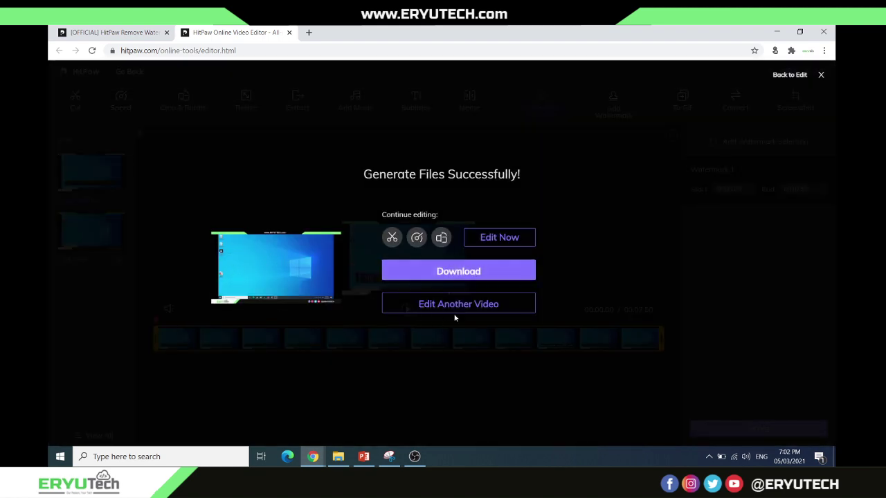
{"action": "left_click", "coordinate": [457, 272]}
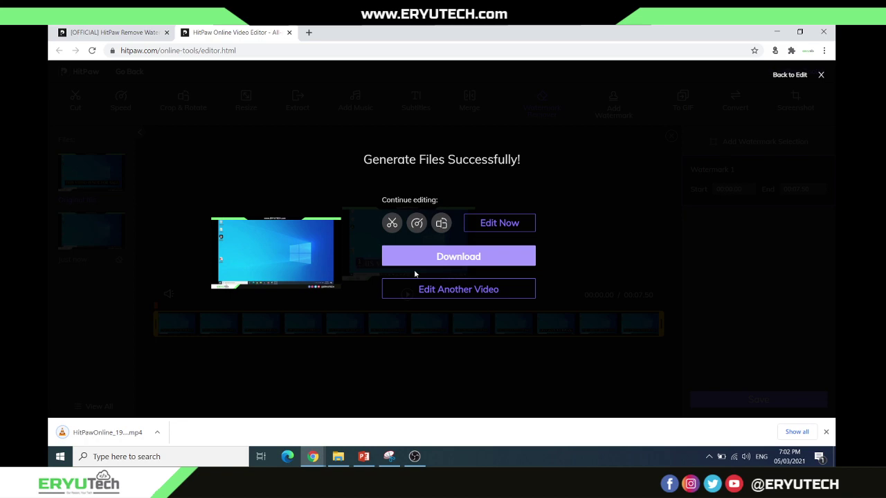
{"action": "left_click", "coordinate": [95, 432]}
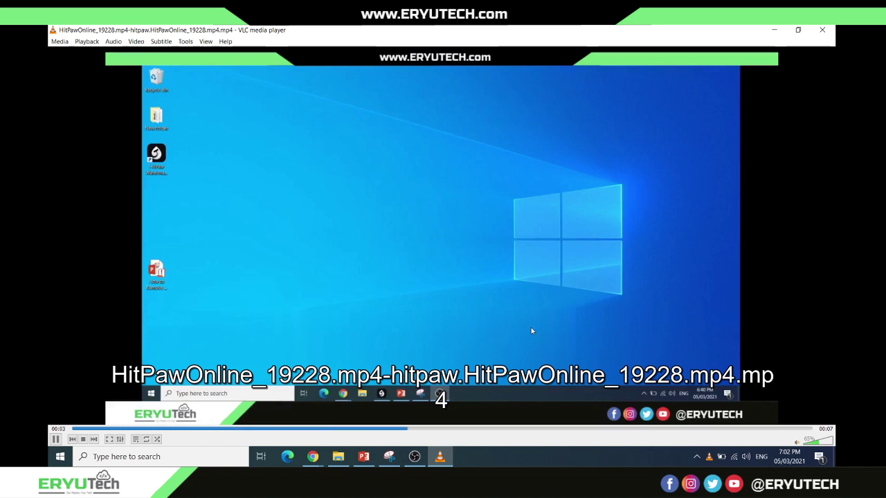
- Pause the cleaned clip at 00:05 and restore VLC from maximized to a smaller window
{"action": "left_click", "coordinate": [56, 440]}
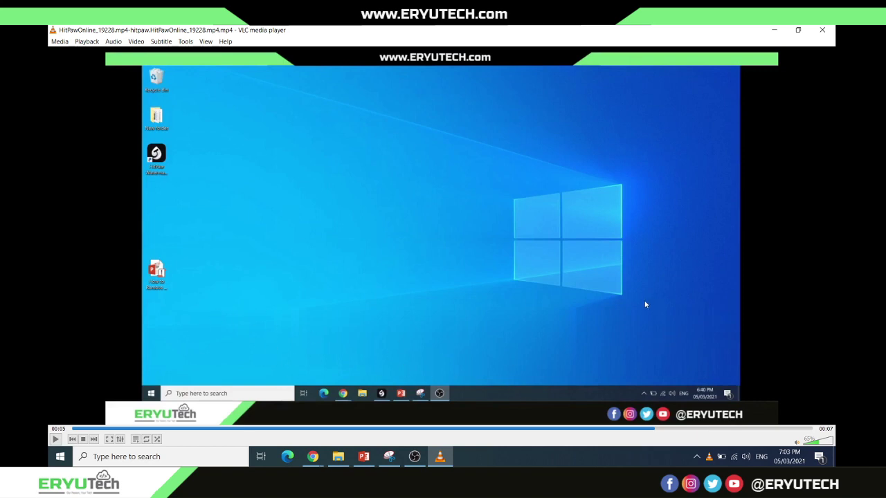
{"action": "left_click_drag", "start_coordinate": [455, 36], "coordinate": [438, 156]}
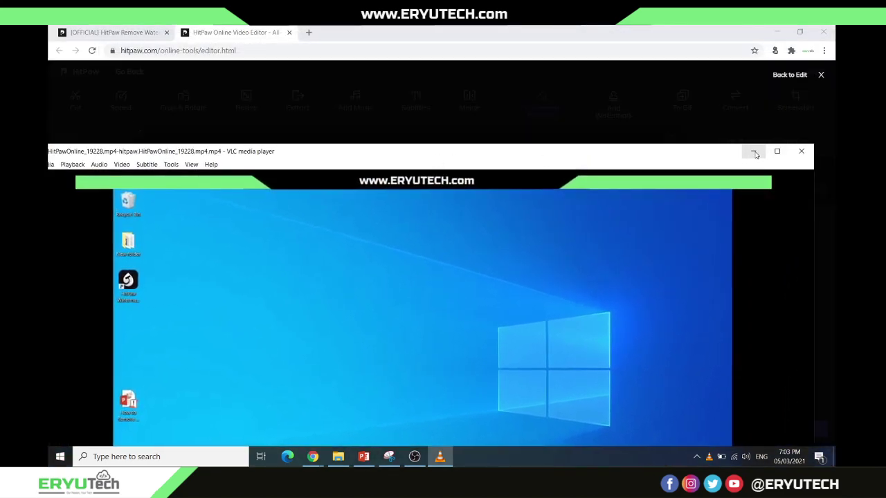
- Minimize VLC, dismiss the success dialog, and minimize the Chrome editor window
{"action": "left_click", "coordinate": [753, 151]}
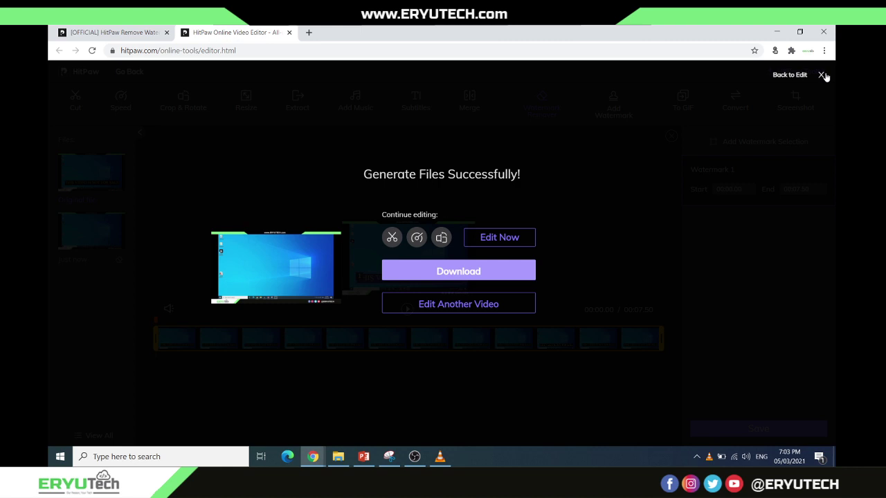
{"action": "left_click", "coordinate": [822, 74]}
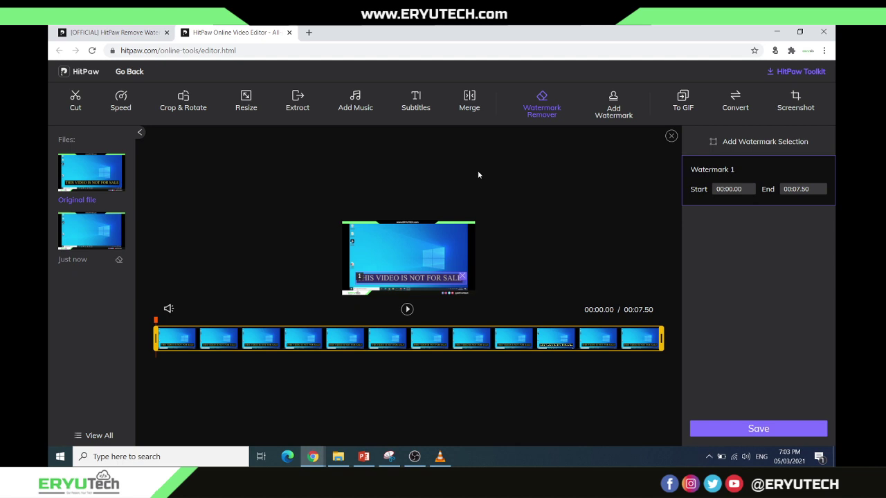
{"action": "left_click", "coordinate": [776, 31]}
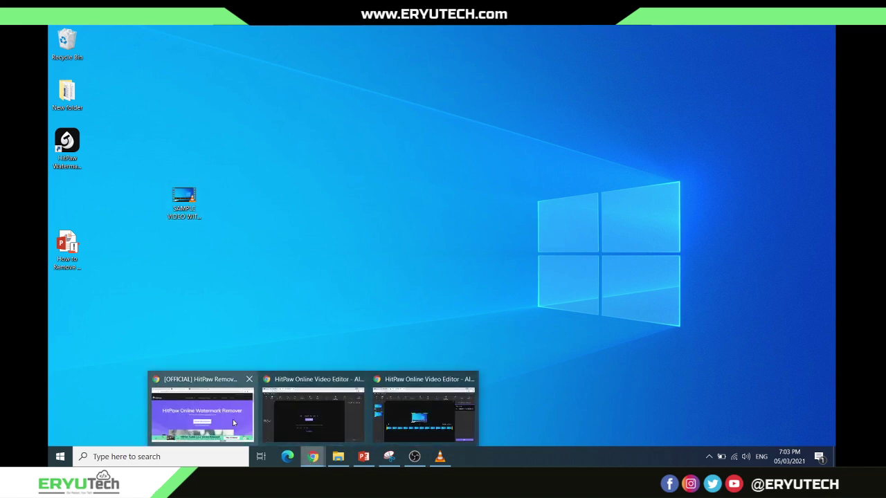
{"action": "mouse_move", "coordinate": [313, 457]}
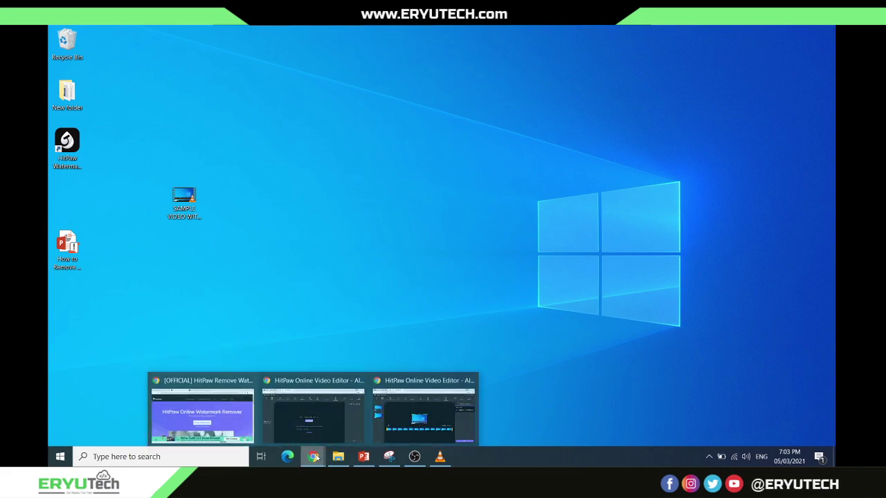
- Return to the HitPaw Online Watermark Remover tab and download the desktop version
{"action": "left_click", "coordinate": [319, 409]}
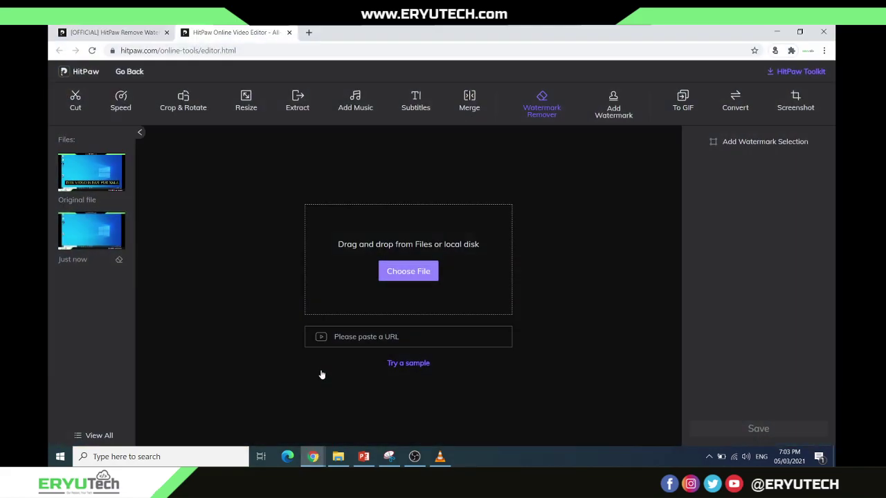
{"action": "left_click", "coordinate": [111, 31]}
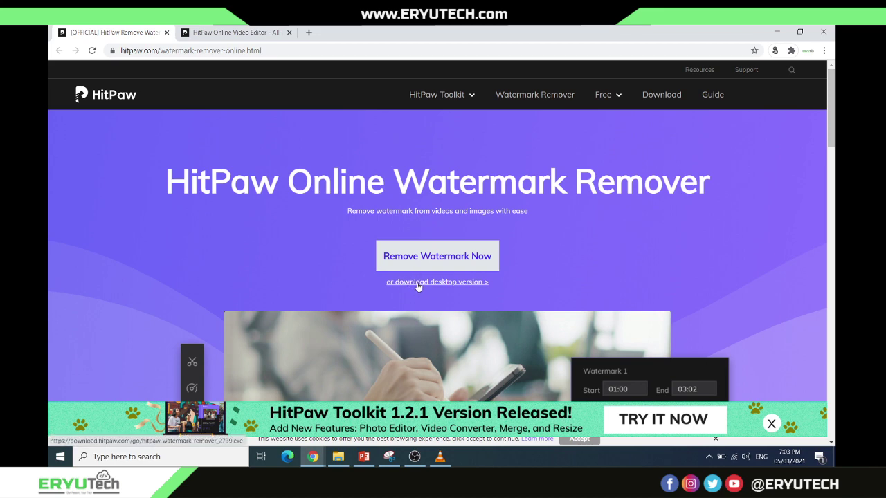
{"action": "left_click", "coordinate": [451, 282]}
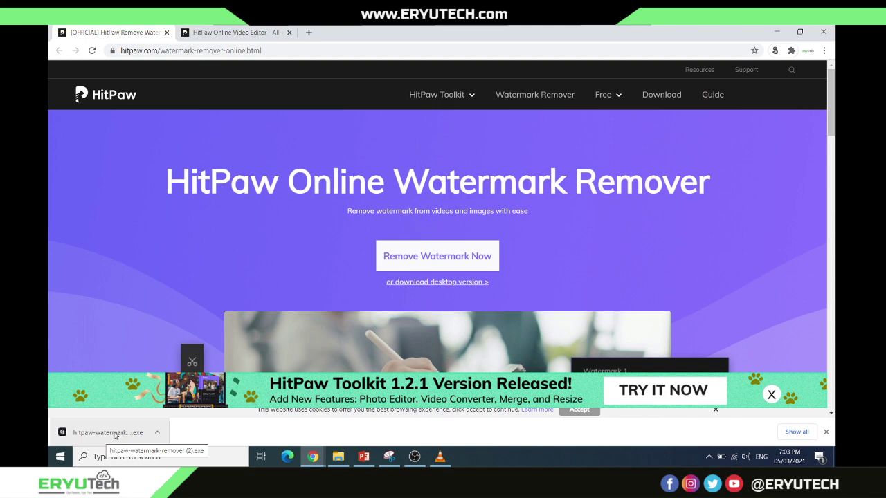
- Run the downloaded installer, cancel the installation, and minimize Chrome
{"action": "left_click", "coordinate": [108, 432]}
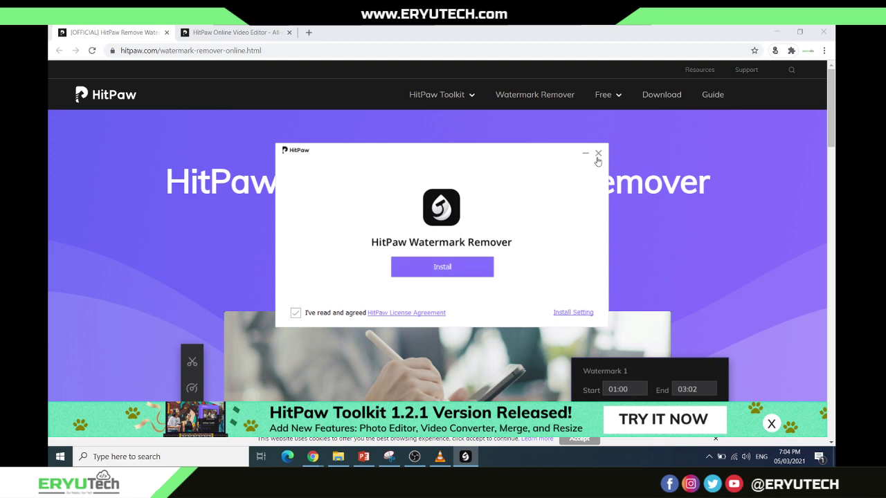
{"action": "left_click", "coordinate": [598, 153]}
{"action": "left_click", "coordinate": [457, 267]}
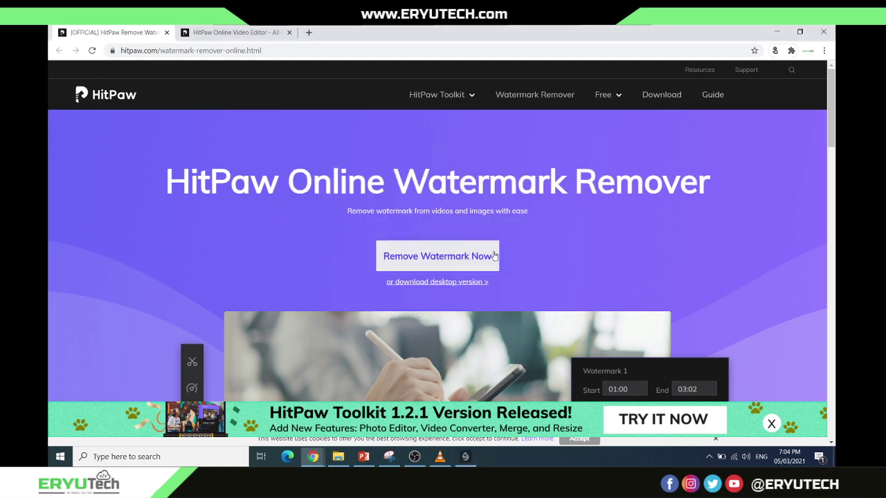
{"action": "left_click", "coordinate": [778, 32]}
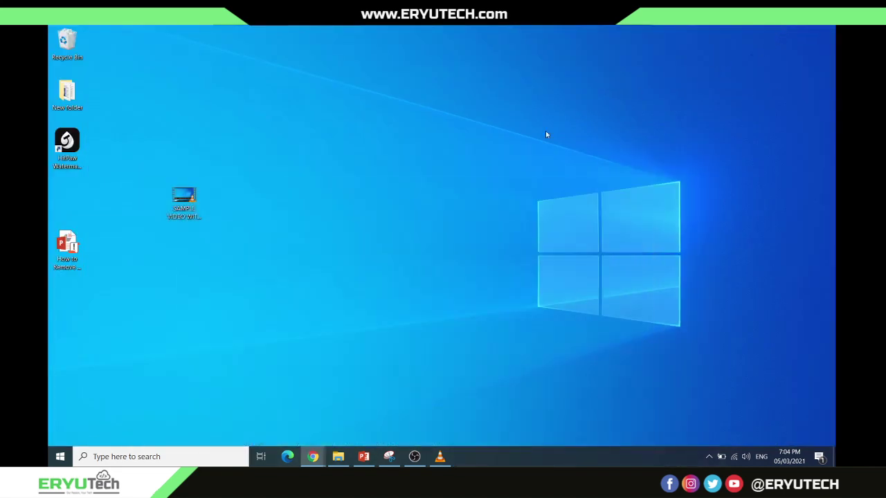
- Launch HitPaw Watermark Remover from its desktop shortcut and choose Remove Video Watermark
{"action": "left_click", "coordinate": [79, 154]}
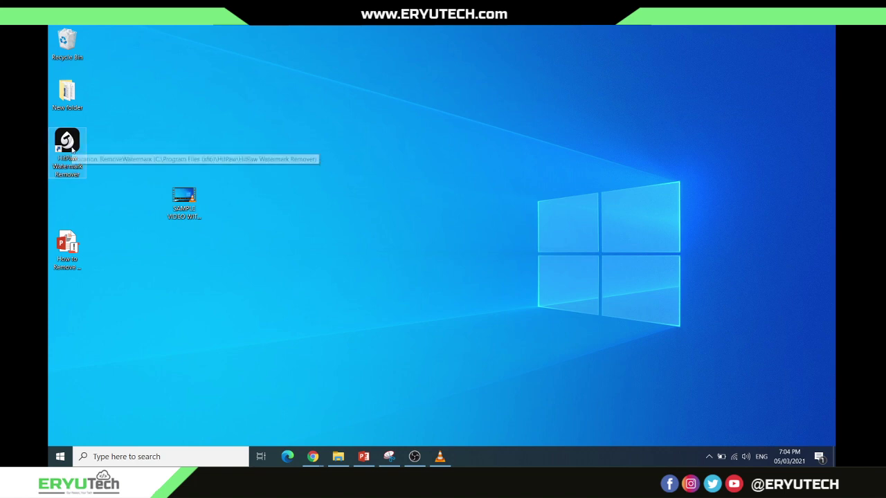
{"action": "left_click", "coordinate": [70, 147]}
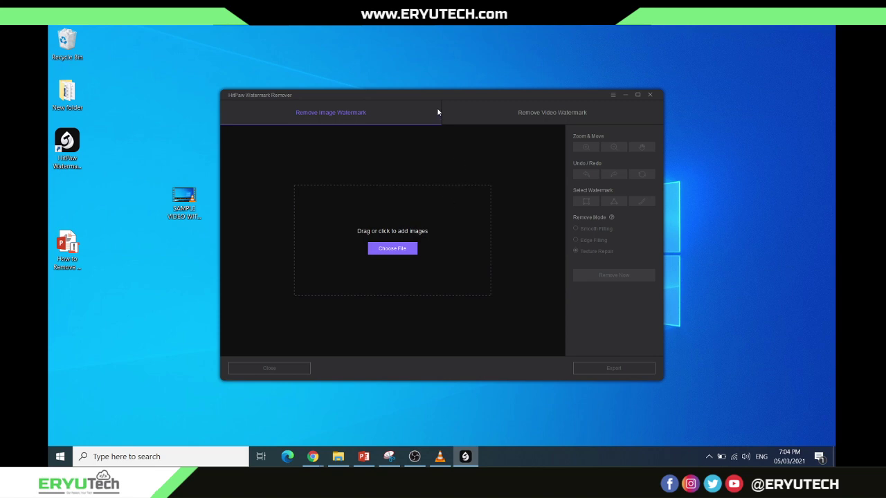
{"action": "left_click_drag", "start_coordinate": [430, 94], "coordinate": [479, 92]}
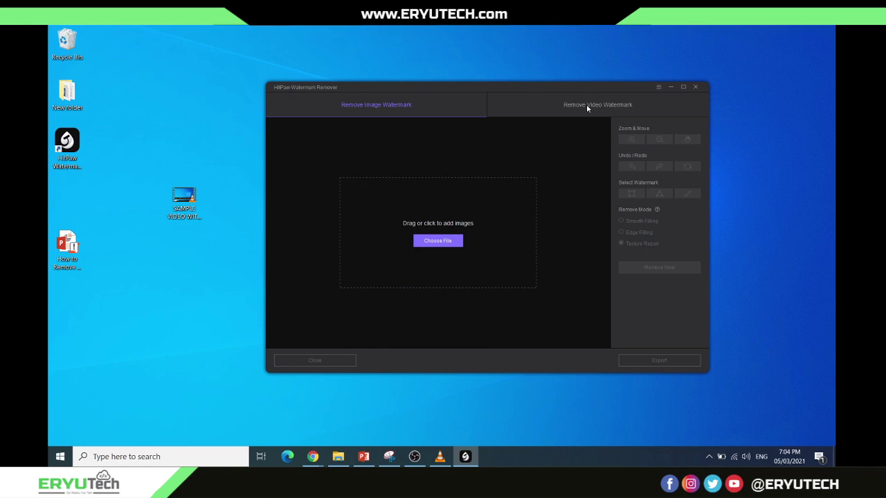
{"action": "left_click", "coordinate": [612, 105]}
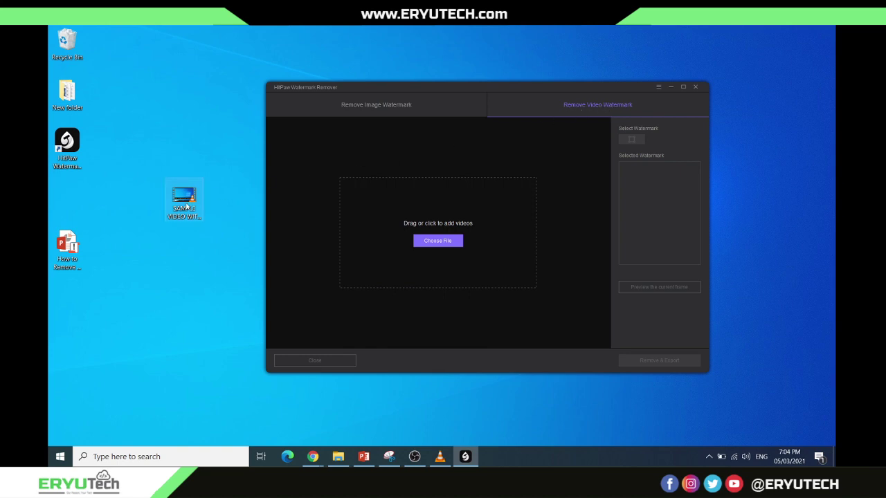
- Load the sample video and box the 'THIS VIDEO IS NOT FOR SALE' caption as Watermark 1 (0:00–0:07.50)
{"action": "mouse_move", "coordinate": [183, 204]}
{"action": "left_mouse_down"}
{"action": "mouse_move", "coordinate": [400, 220]}
{"action": "mouse_move", "coordinate": [467, 215]}
{"action": "mouse_move", "coordinate": [450, 219]}
{"action": "left_mouse_up"}
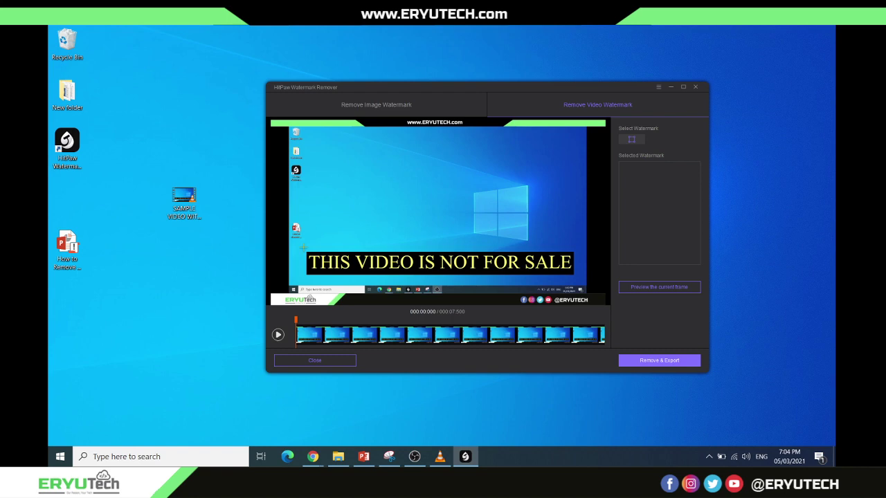
{"action": "mouse_move", "coordinate": [303, 248]}
{"action": "left_mouse_down"}
{"action": "mouse_move", "coordinate": [414, 273]}
{"action": "mouse_move", "coordinate": [576, 277]}
{"action": "left_mouse_up"}
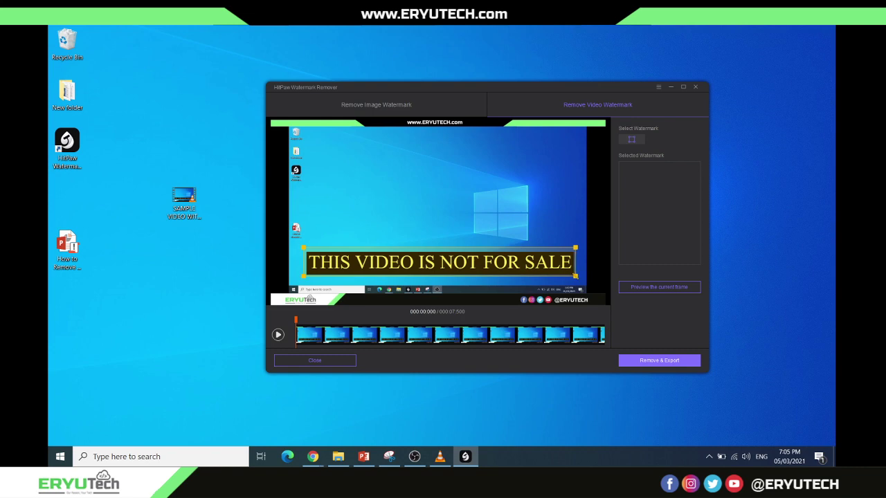
{"action": "left_click_drag", "start_coordinate": [576, 277], "coordinate": [576, 277]}
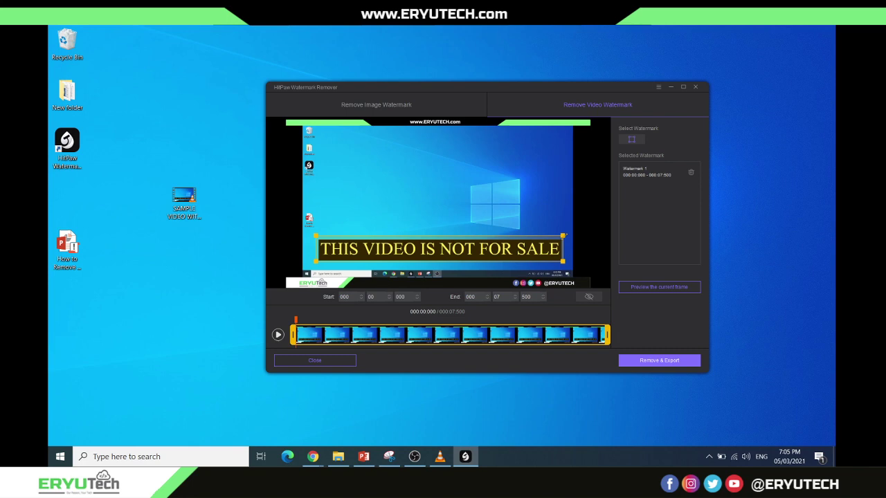
{"action": "left_click_drag", "start_coordinate": [564, 235], "coordinate": [566, 248]}
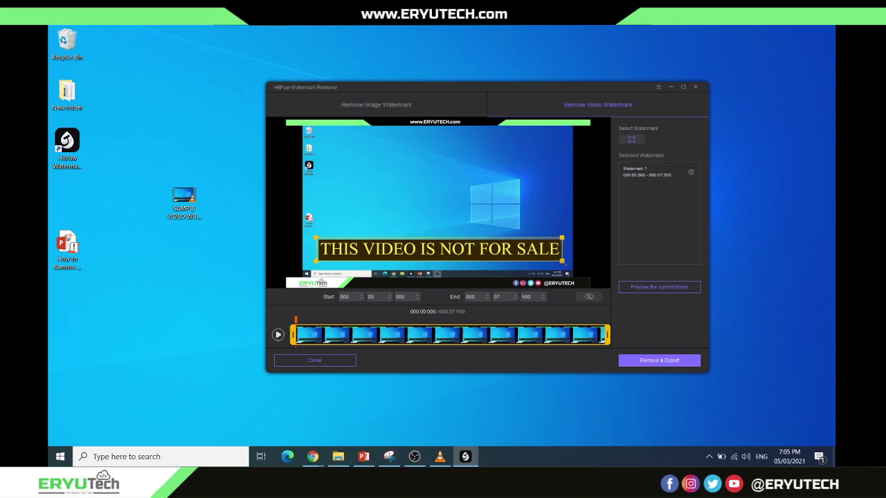
- Preview the current frame without the caption, then remove the caption and export the video
{"action": "left_click", "coordinate": [654, 288]}
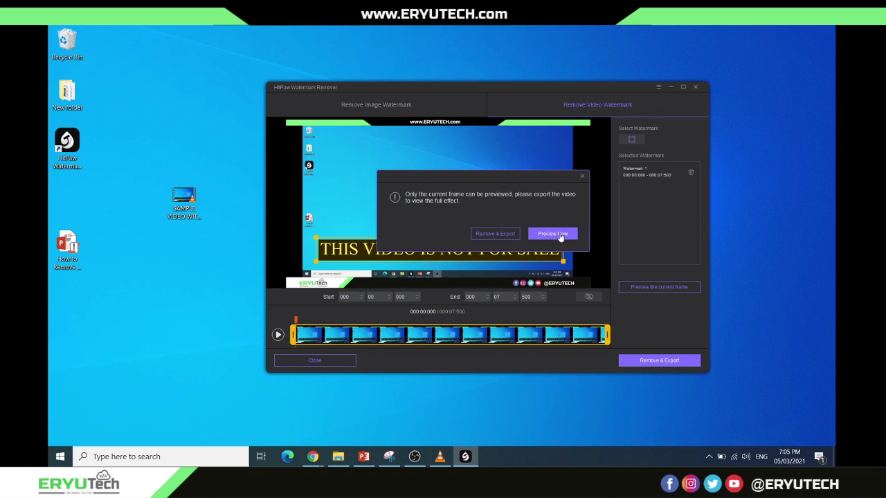
{"action": "left_click", "coordinate": [553, 234]}
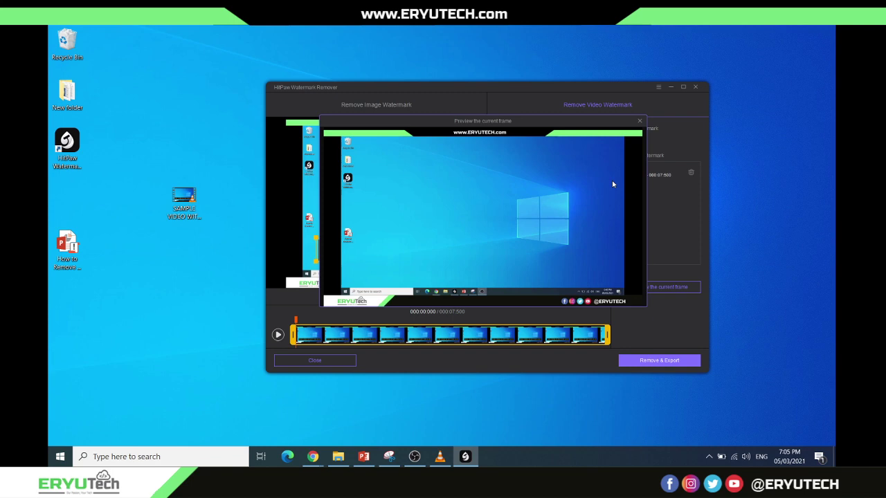
{"action": "left_click", "coordinate": [640, 121]}
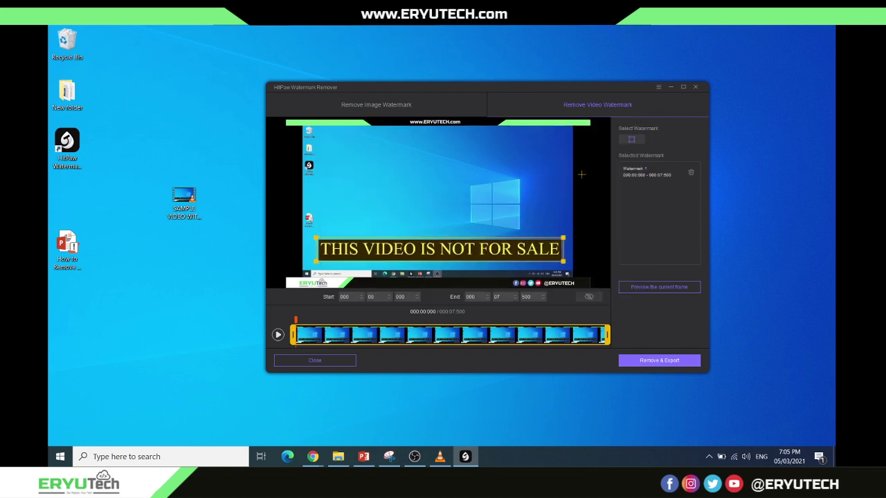
{"action": "left_click", "coordinate": [664, 360]}
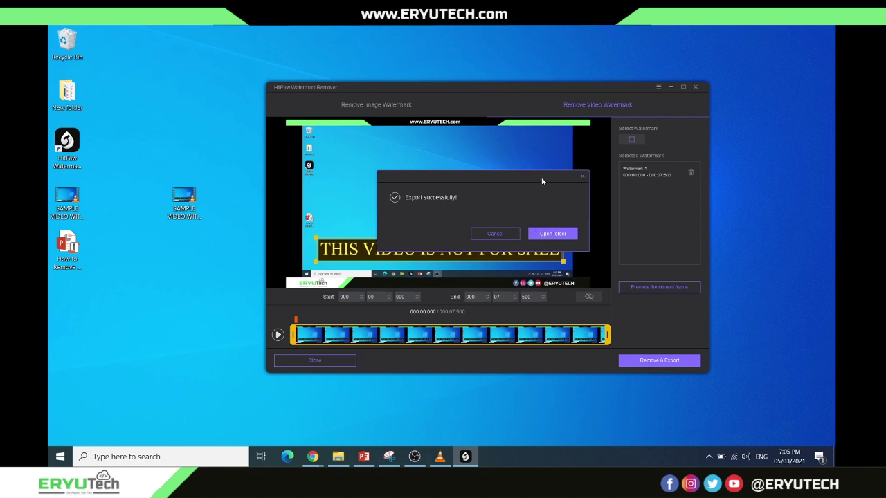
- Cancel the Export successfully dialog, then add and delete a test Watermark 2 over the Windows logo
{"action": "left_click_drag", "start_coordinate": [542, 180], "coordinate": [637, 194]}
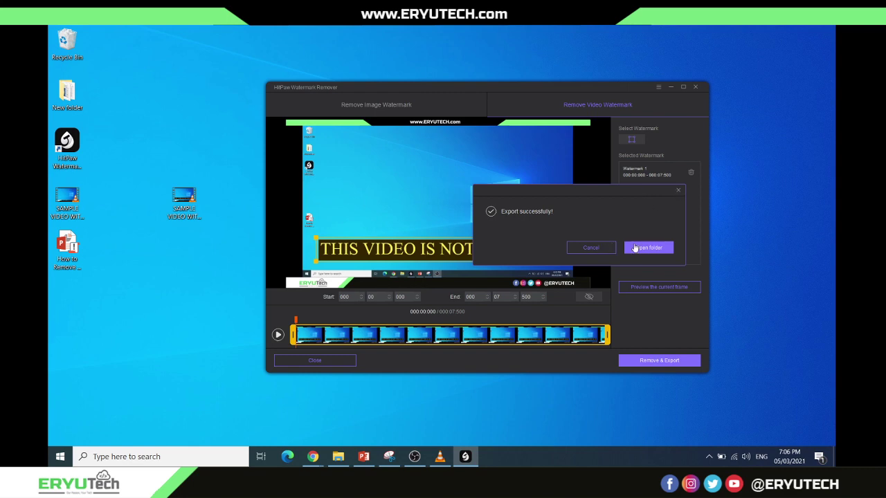
{"action": "left_click", "coordinate": [658, 248]}
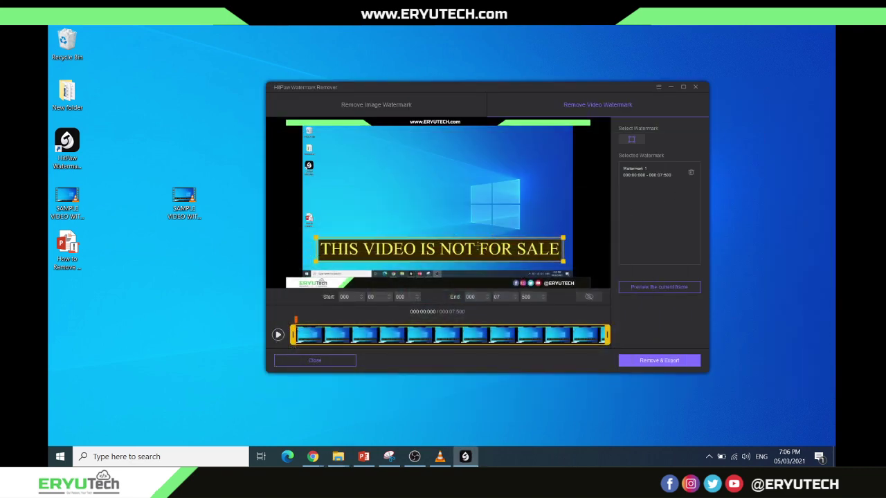
{"action": "left_click_drag", "start_coordinate": [462, 175], "coordinate": [532, 232]}
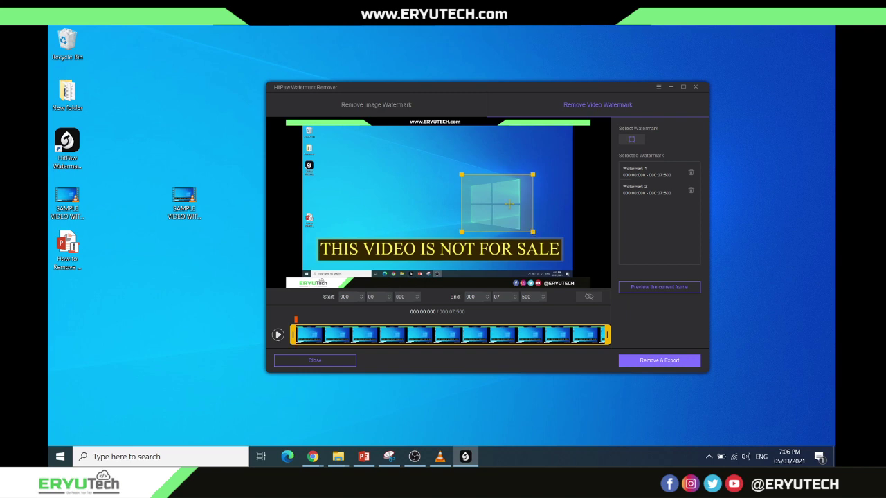
{"action": "left_click_drag", "start_coordinate": [505, 196], "coordinate": [495, 176]}
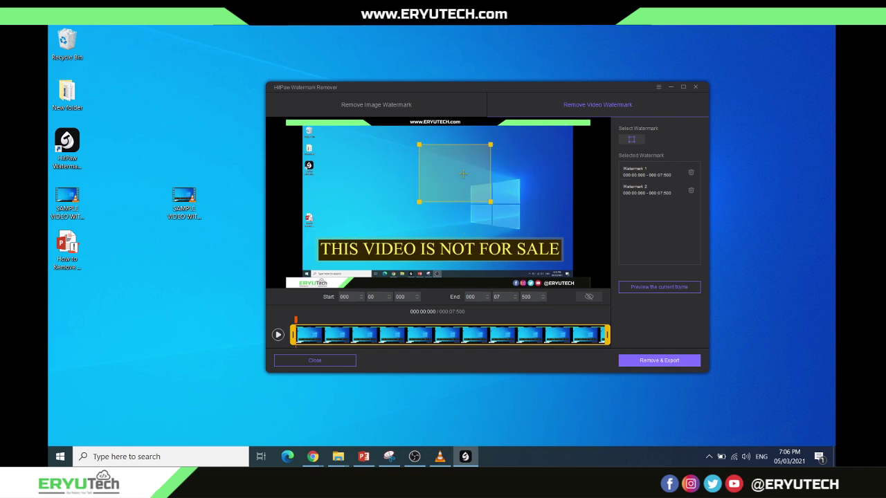
{"action": "left_click", "coordinate": [691, 191]}
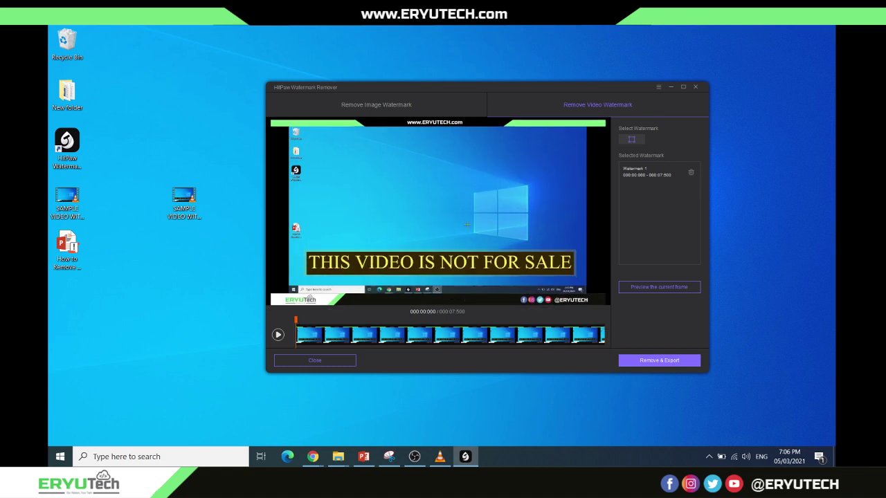
- Find the exported SAMPLE VIDEO icon on the desktop and play it briefly in VLC
{"action": "left_click", "coordinate": [182, 201]}
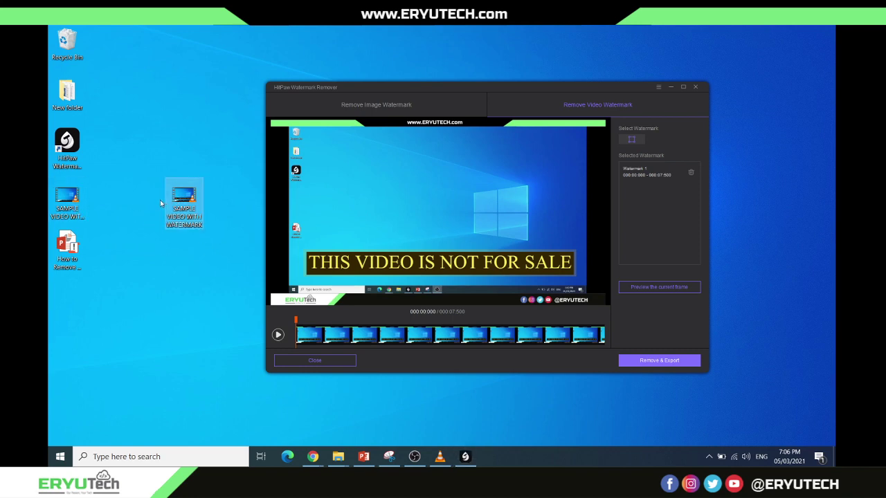
{"action": "left_click", "coordinate": [51, 201]}
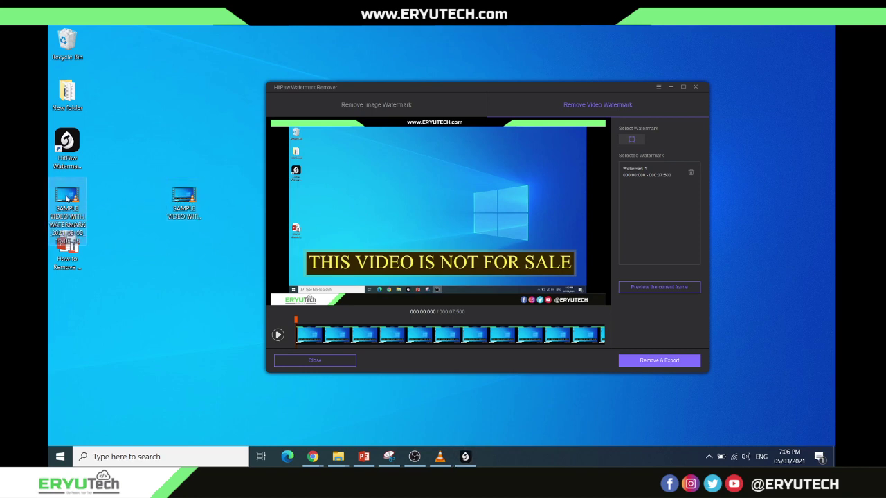
{"action": "left_click_drag", "start_coordinate": [67, 193], "coordinate": [109, 198]}
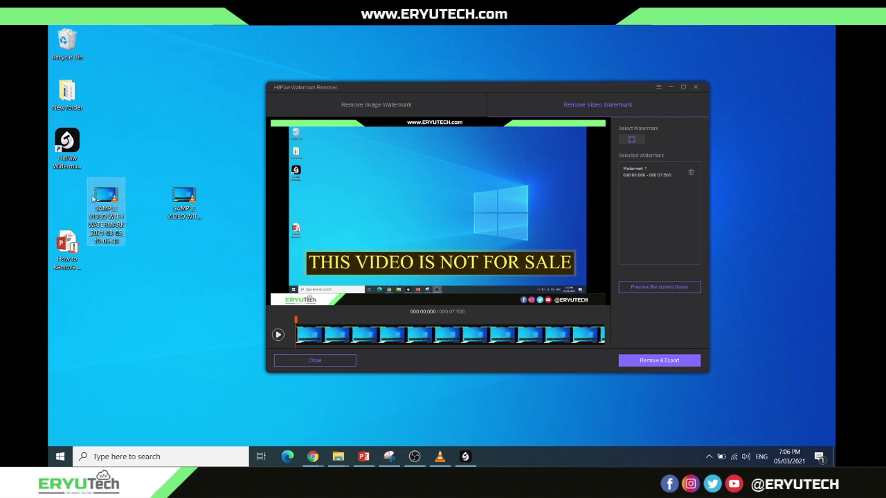
{"action": "double_click", "coordinate": [108, 198]}
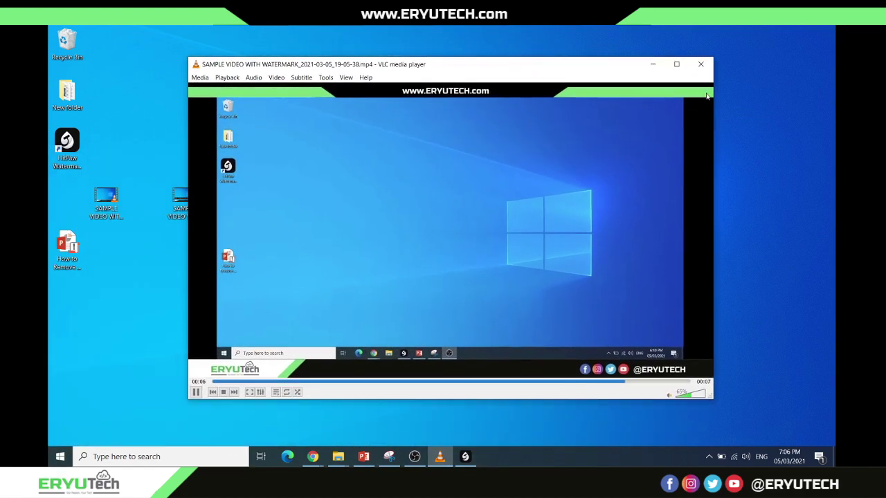
{"action": "left_click", "coordinate": [700, 66]}
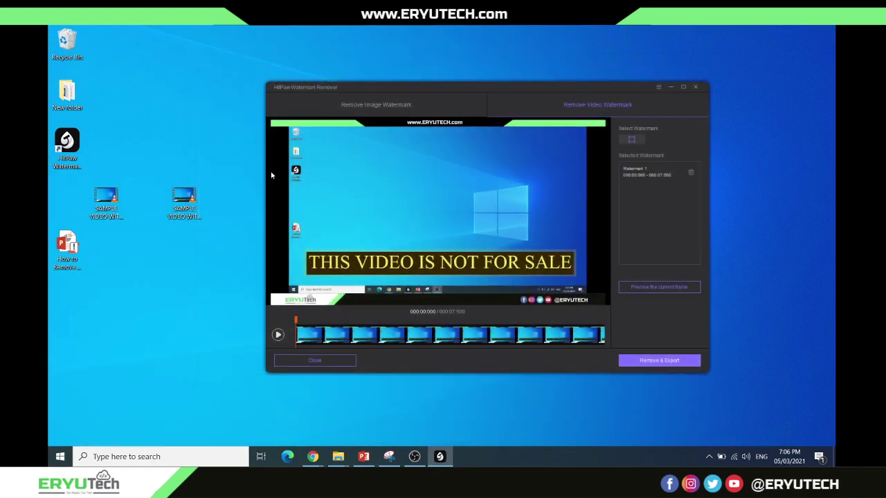
- Replay the exported video in VLC, then close VLC from its title-bar system menu
{"action": "double_click", "coordinate": [108, 205]}
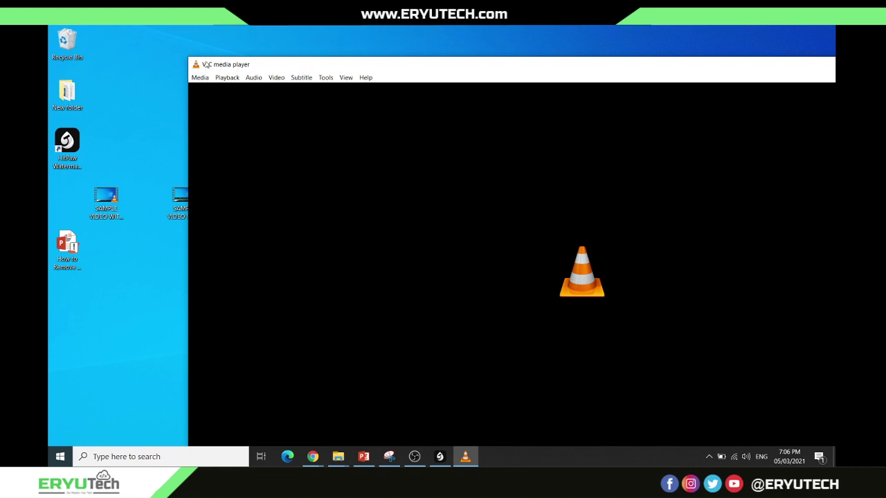
{"action": "left_click", "coordinate": [197, 65]}
{"action": "left_click", "coordinate": [224, 131]}
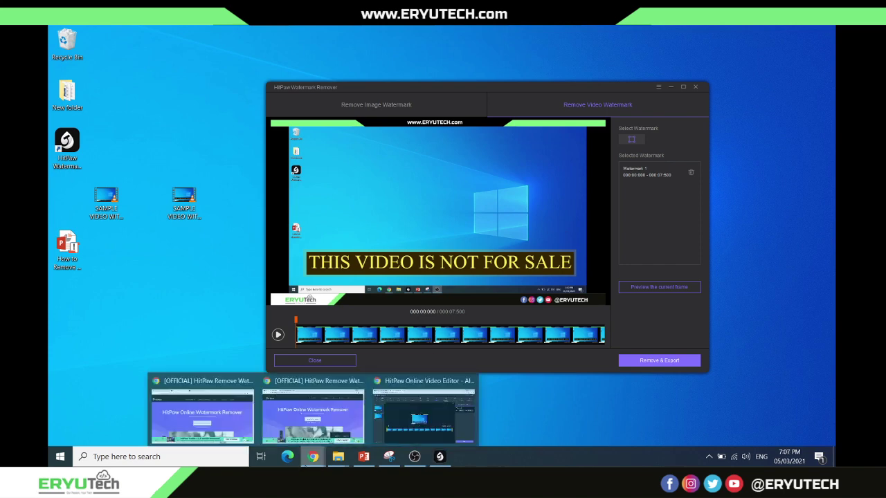
{"action": "mouse_move", "coordinate": [313, 457]}
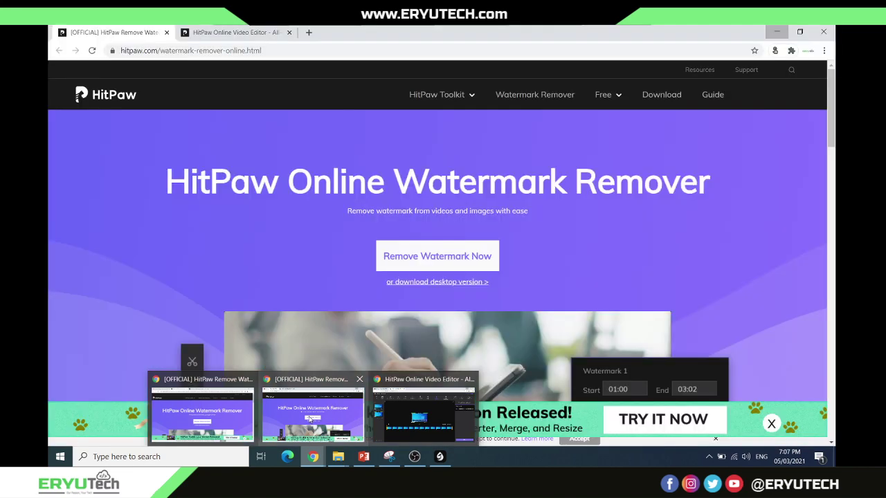
- Return to the HitPaw Remove Watermark tab in Chrome and briefly highlight its heading
{"action": "left_click", "coordinate": [311, 415]}
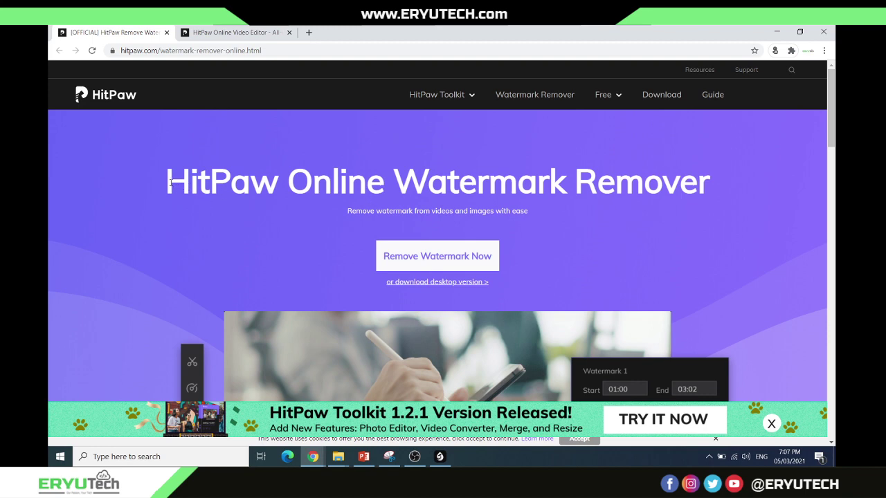
{"action": "left_click_drag", "start_coordinate": [167, 182], "coordinate": [710, 180]}
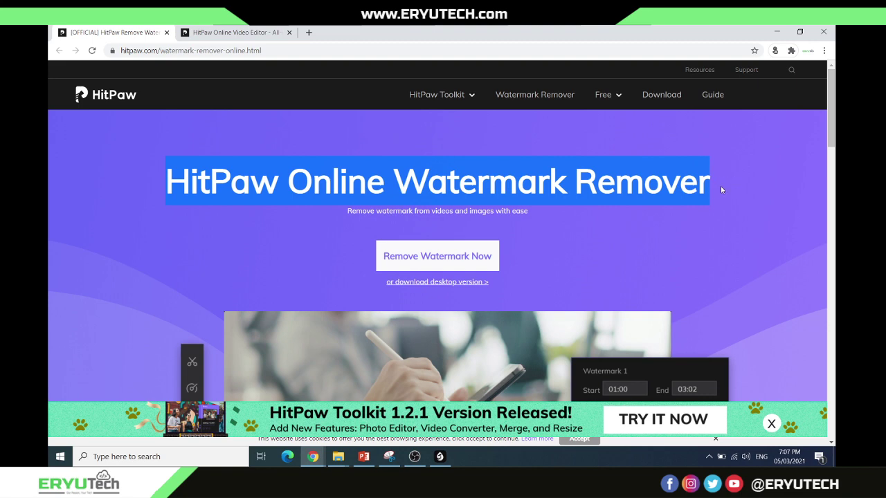
{"action": "left_click", "coordinate": [683, 207]}
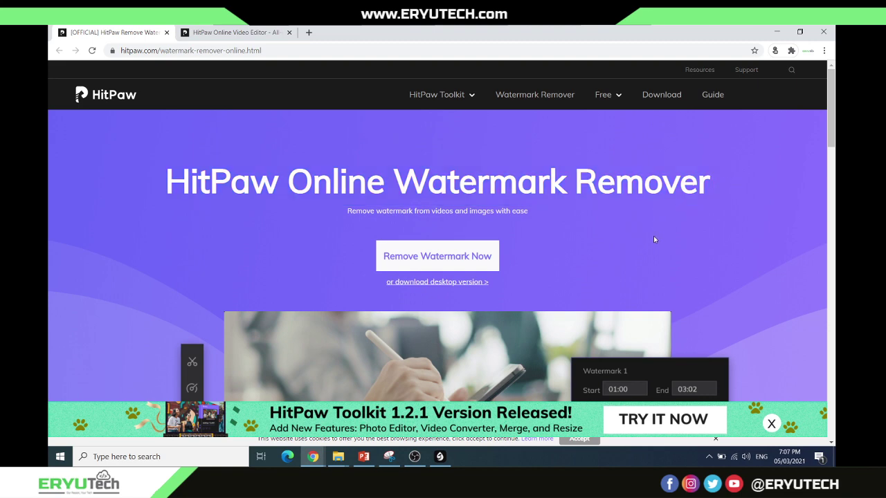